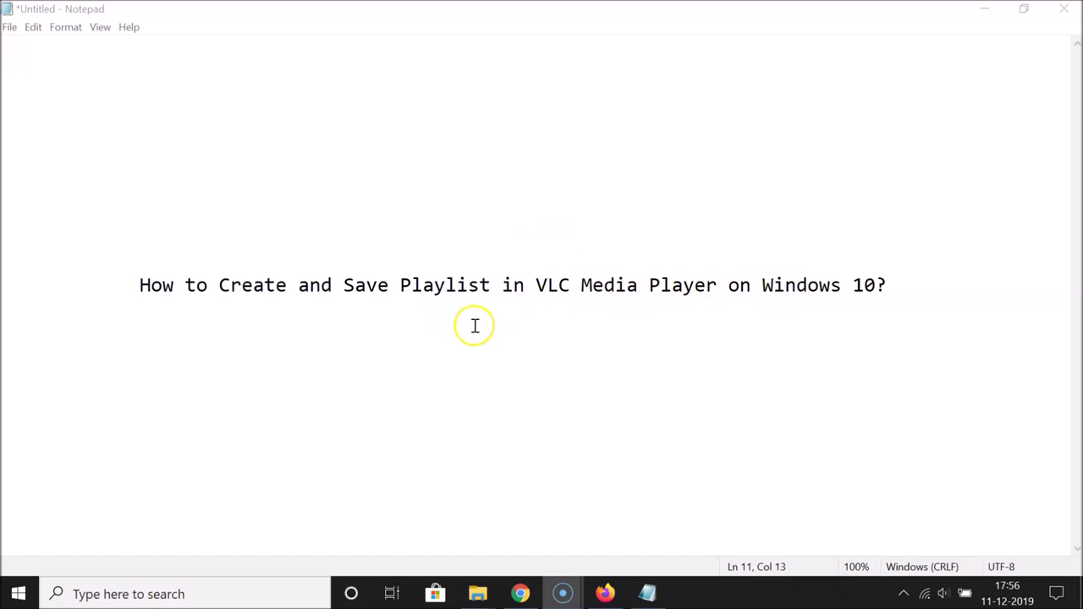
# Step: Minimise the Notepad window holding the VLC playlist tutorial note
pyautogui.click(985, 9)
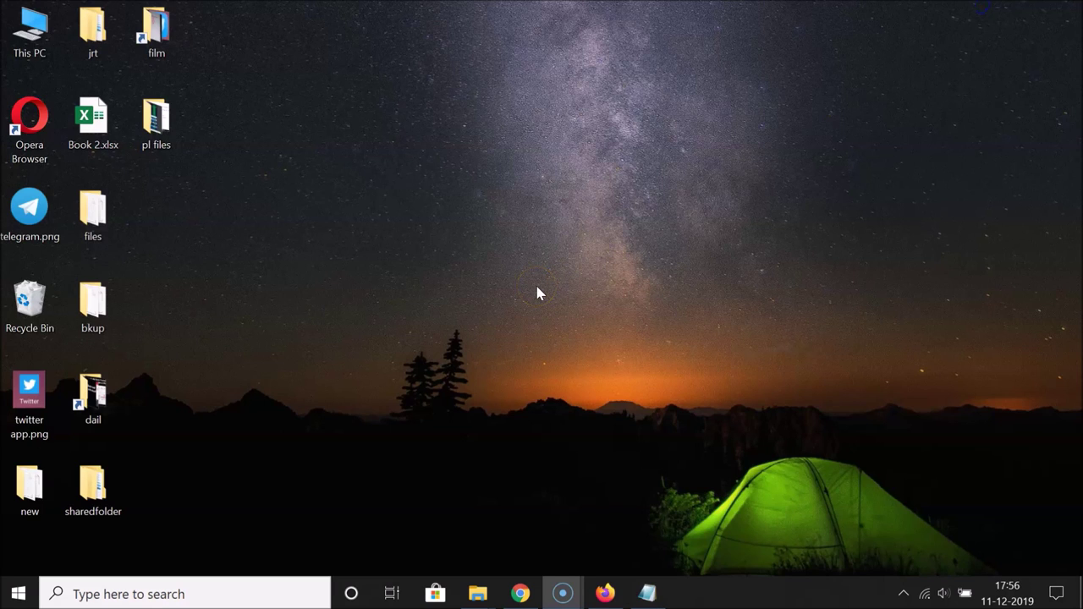
# Step: Search Windows for 'vlc' and launch VLC media player from the best match
pyautogui.click(205, 591)
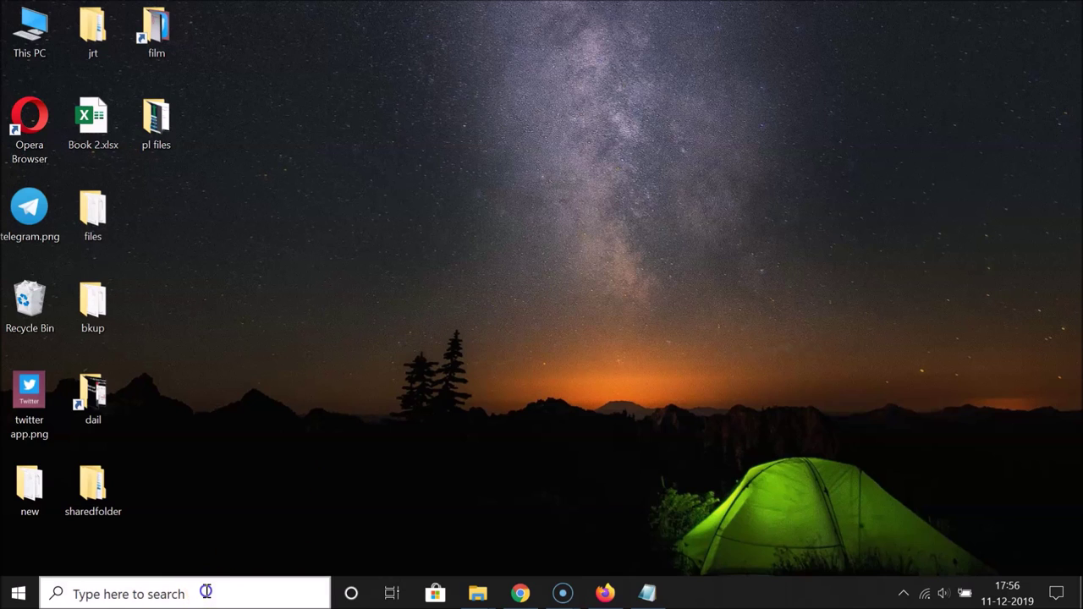
pyautogui.write('vlc')
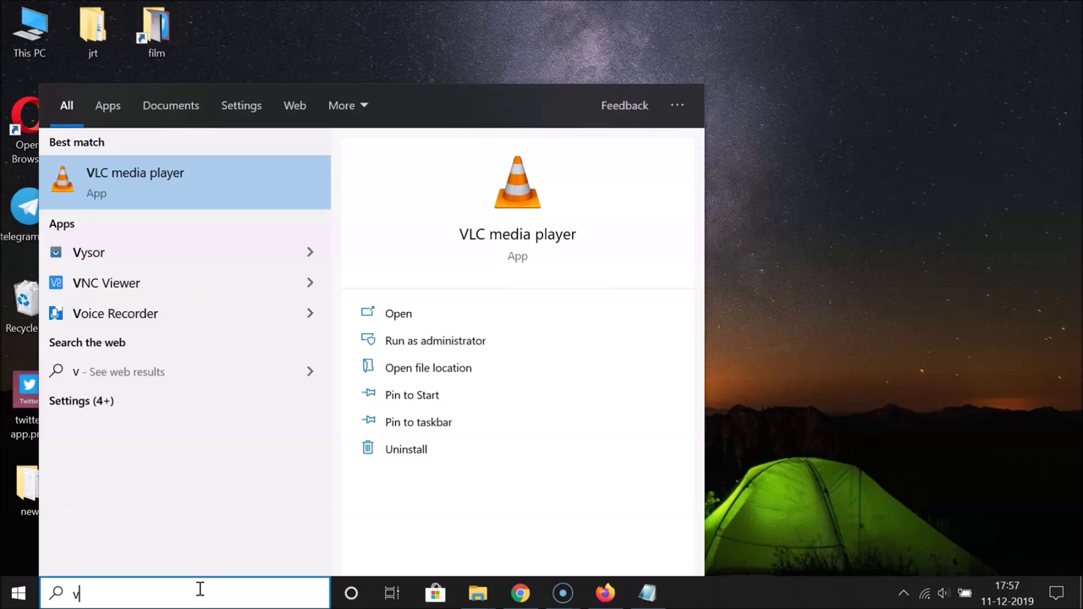
pyautogui.click(180, 177)
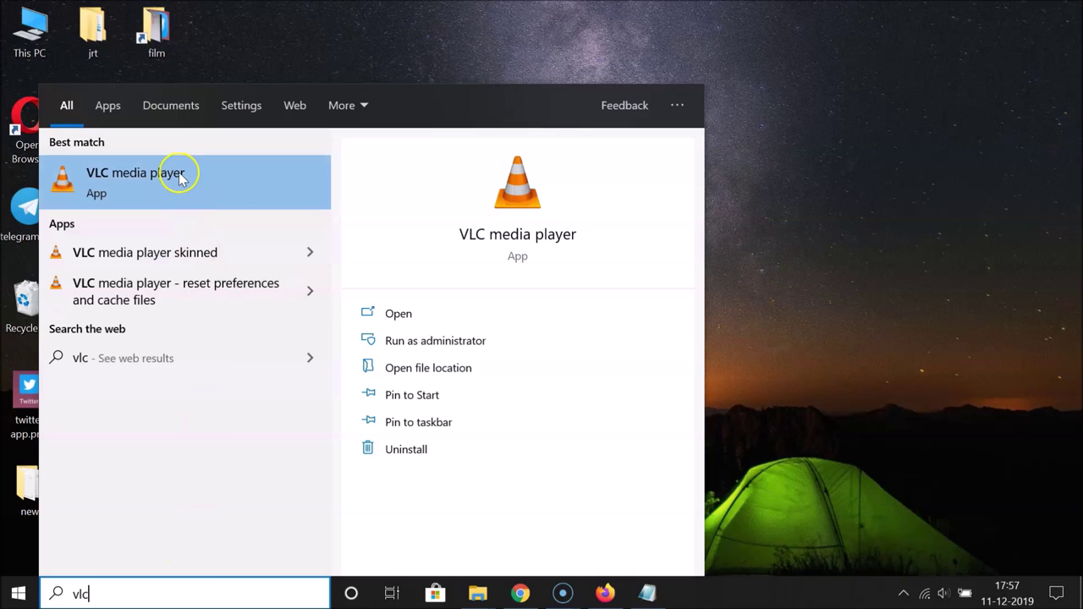
pyautogui.click(188, 178)
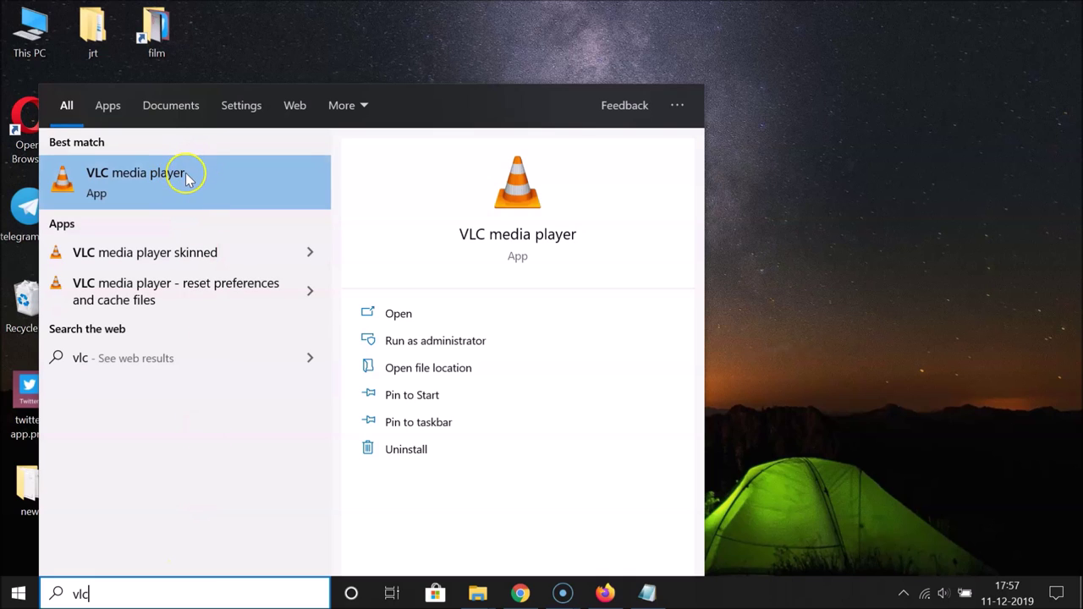
pyautogui.click(188, 178)
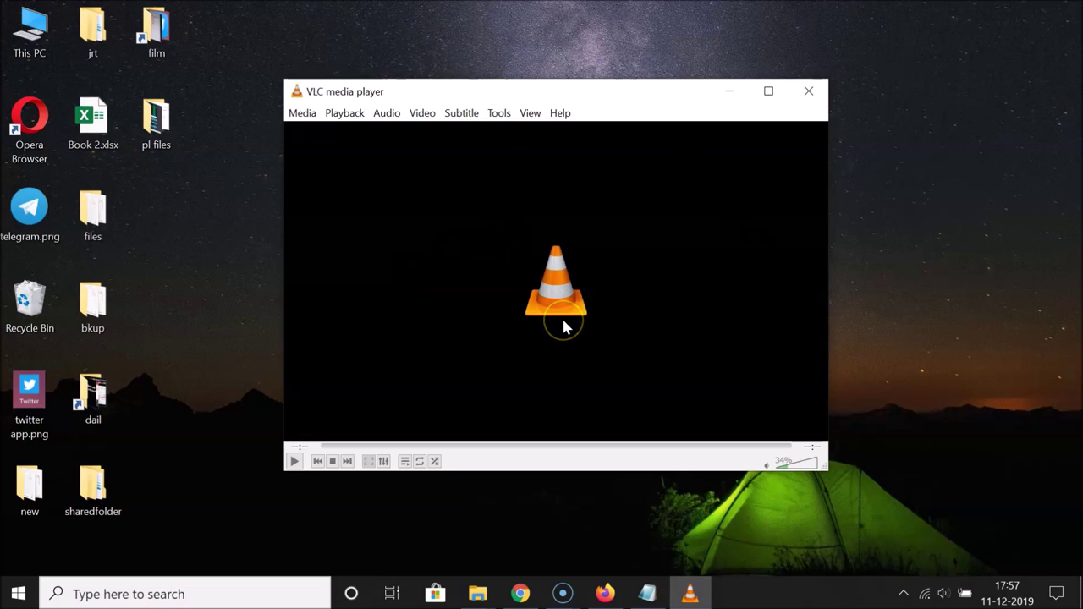
# Step: Show VLC's empty Playlist window via View > Playlist
pyautogui.click(527, 117)
pyautogui.click(570, 144)
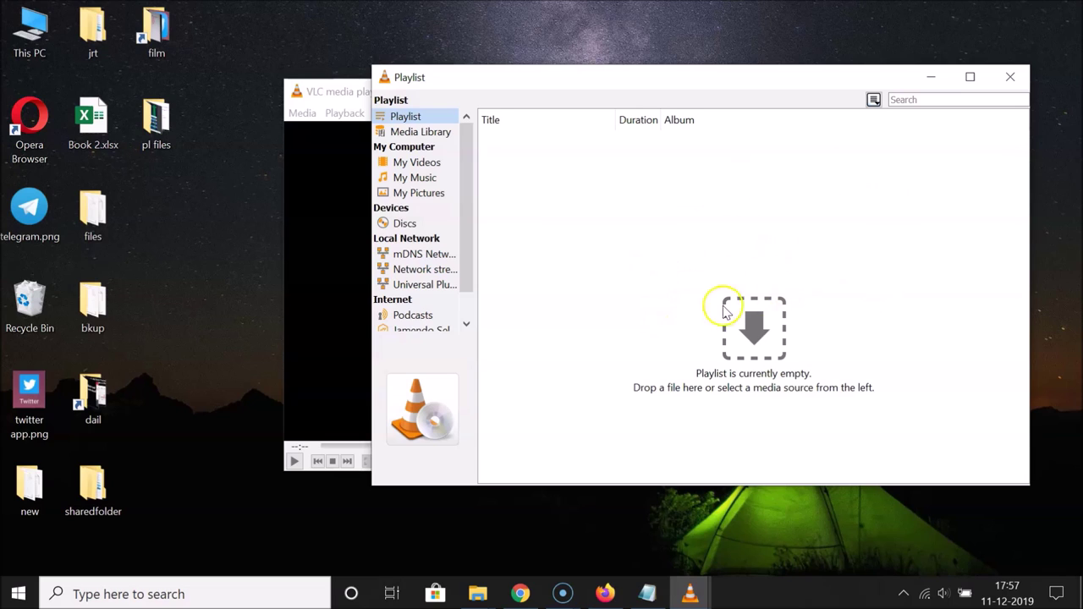
pyautogui.rightClick(701, 251)
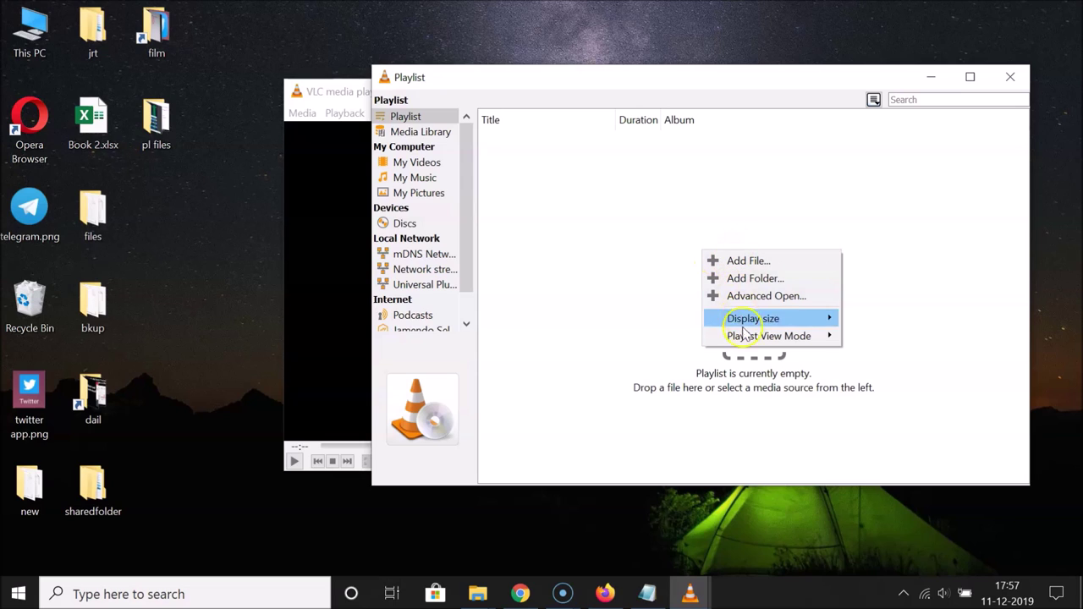
# Step: Start Add File and browse to the Desktop's pl files folder
pyautogui.click(756, 262)
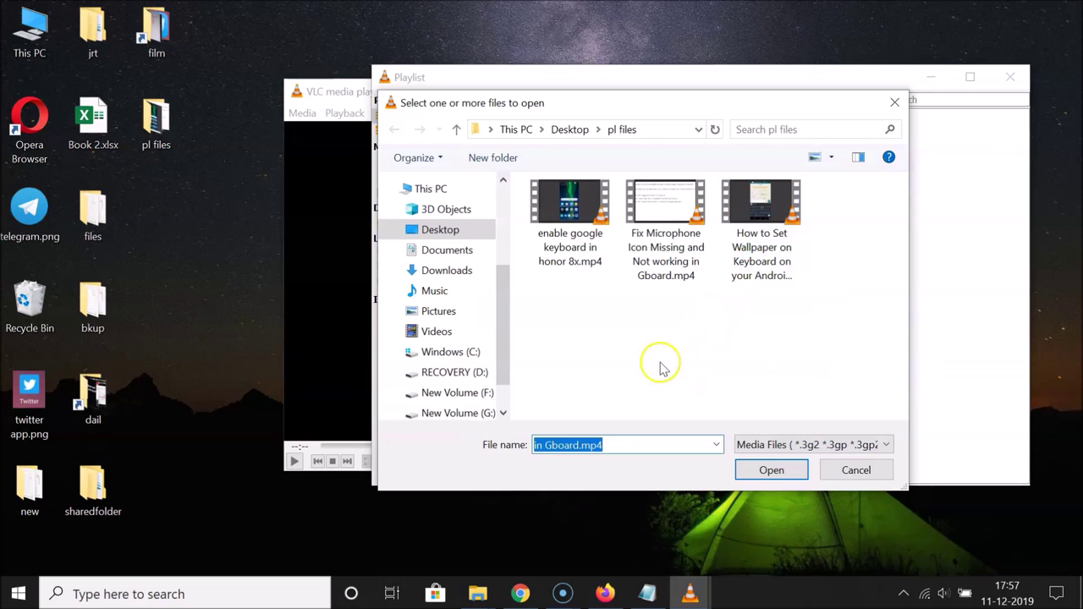
pyautogui.moveTo(507, 310); pyautogui.dragTo(502, 258)
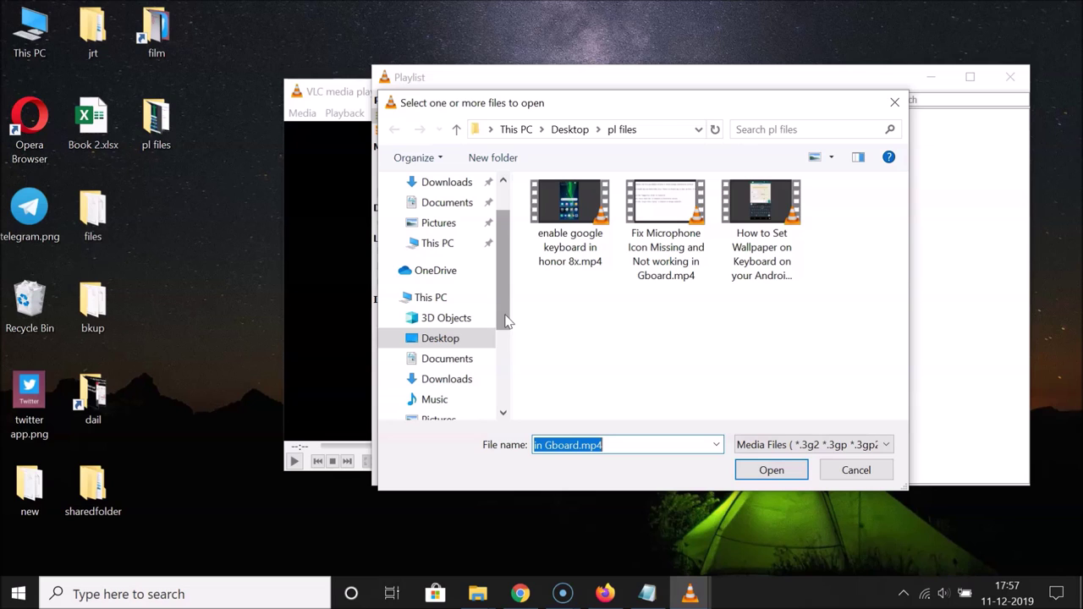
pyautogui.click(444, 339)
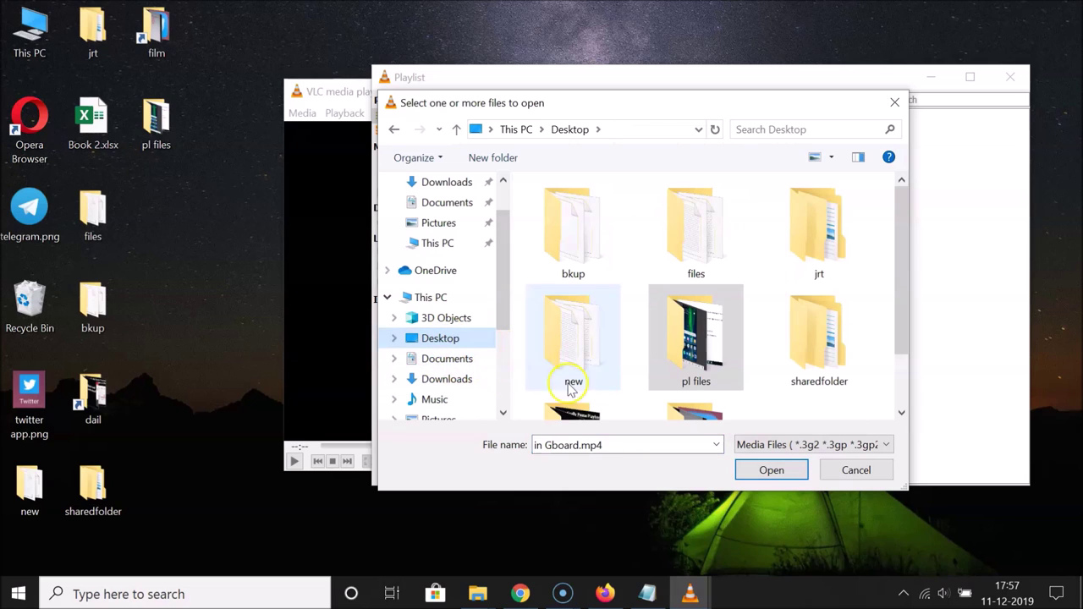
pyautogui.doubleClick(692, 340)
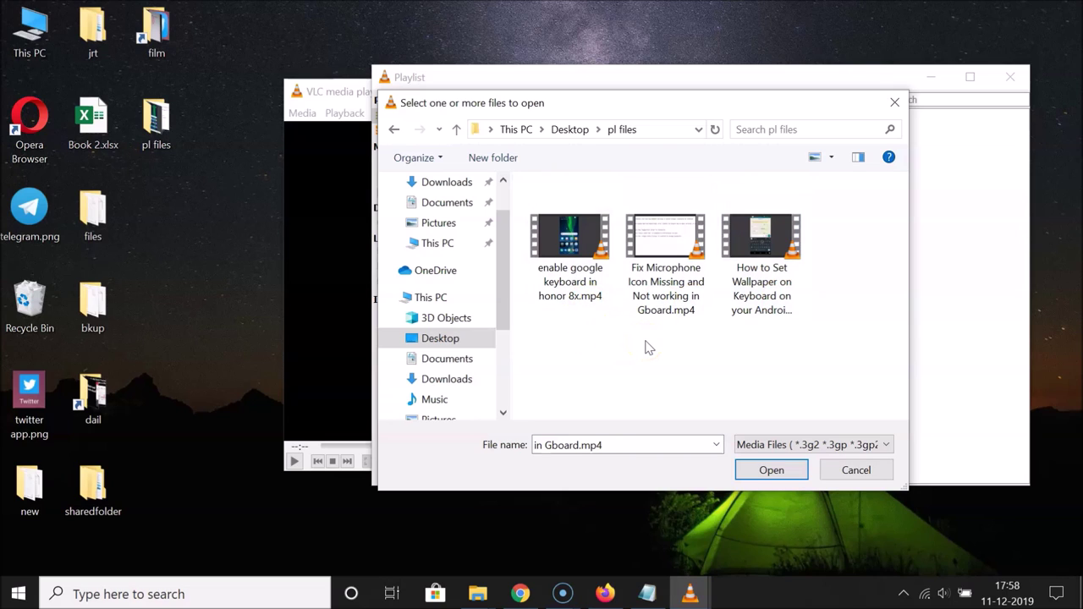
pyautogui.click(653, 373)
# Step: Add the How to Set Wallpaper, Fix Microphone and enable google keyboard videos to the playlist
pyautogui.click(750, 274)
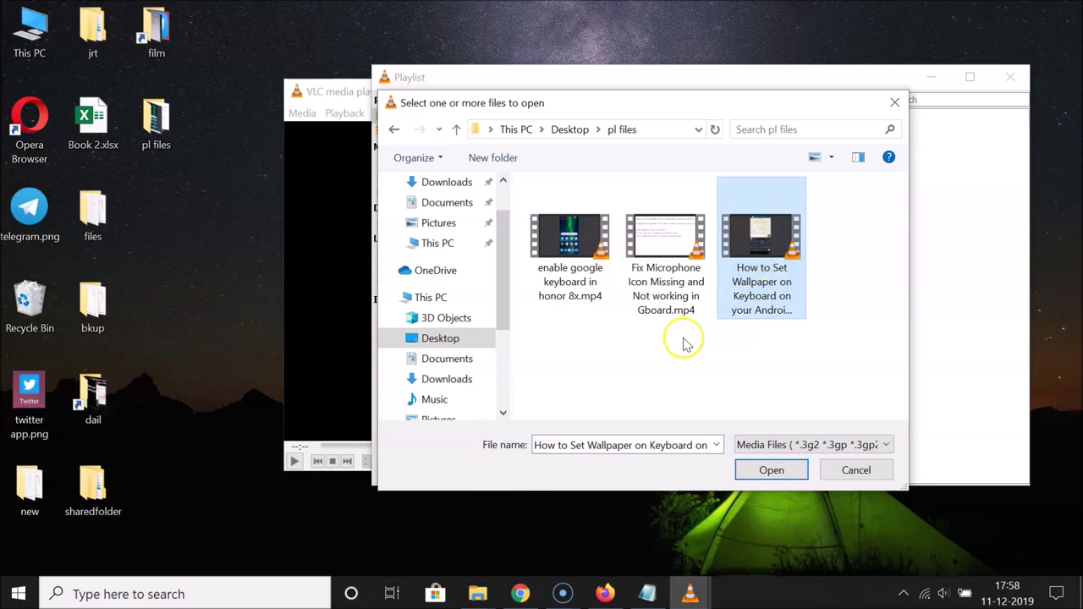
pyautogui.keyDown('ctrl'); pyautogui.click(664, 264); pyautogui.keyUp('ctrl')
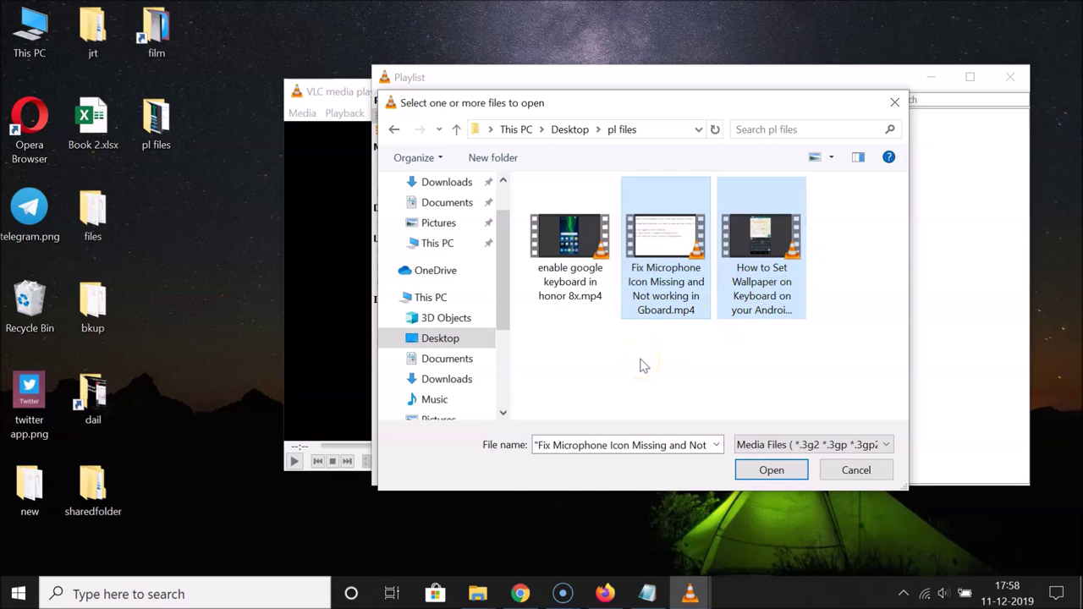
pyautogui.keyDown('ctrl'); pyautogui.click(560, 279); pyautogui.keyUp('ctrl')
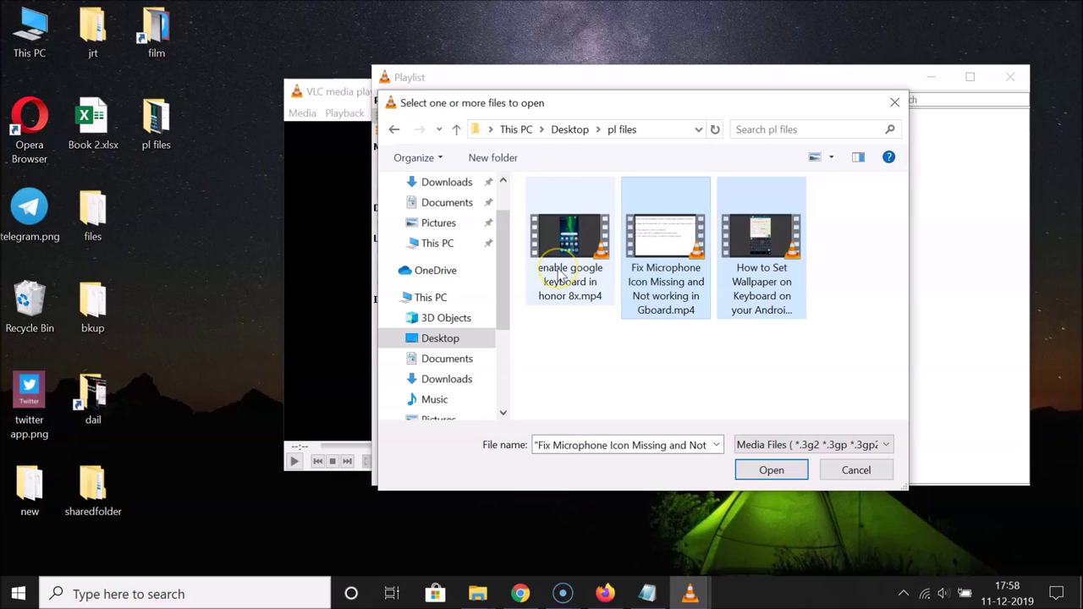
pyautogui.keyDown('ctrl'); pyautogui.click(559, 279); pyautogui.keyUp('ctrl')
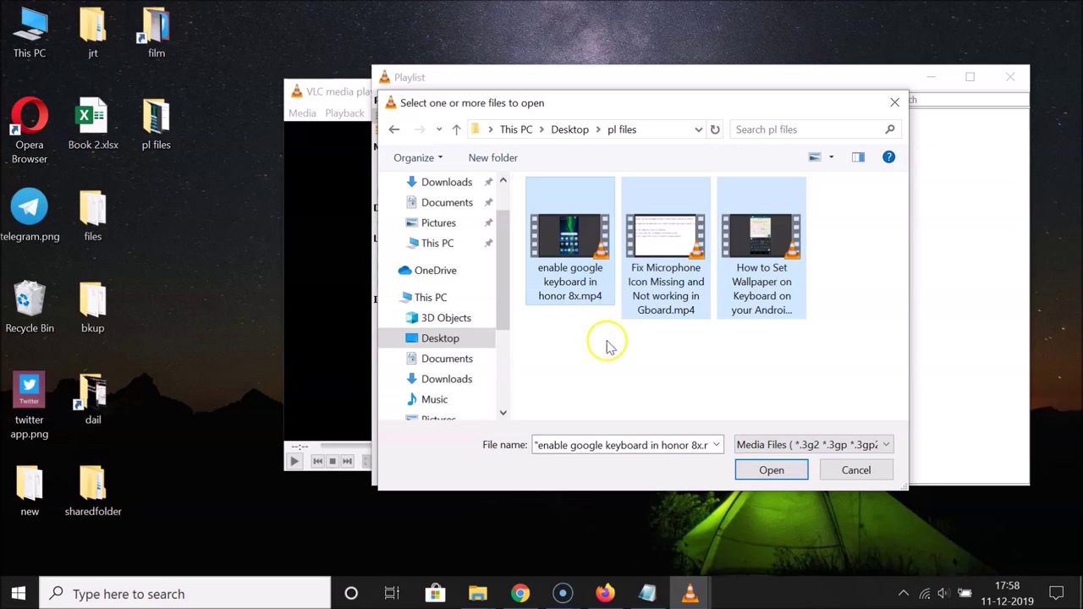
pyautogui.click(646, 270)
pyautogui.click(770, 471)
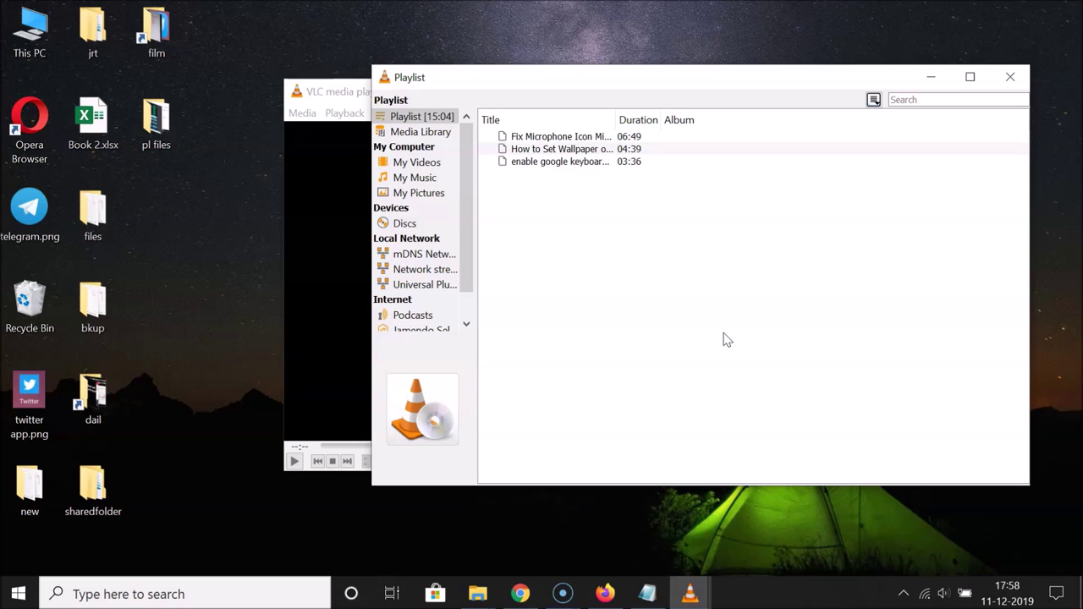
# Step: Cancel the extra Add File dialog and select all three playlist entries
pyautogui.click(676, 273)
pyautogui.rightClick(675, 274)
pyautogui.click(692, 282)
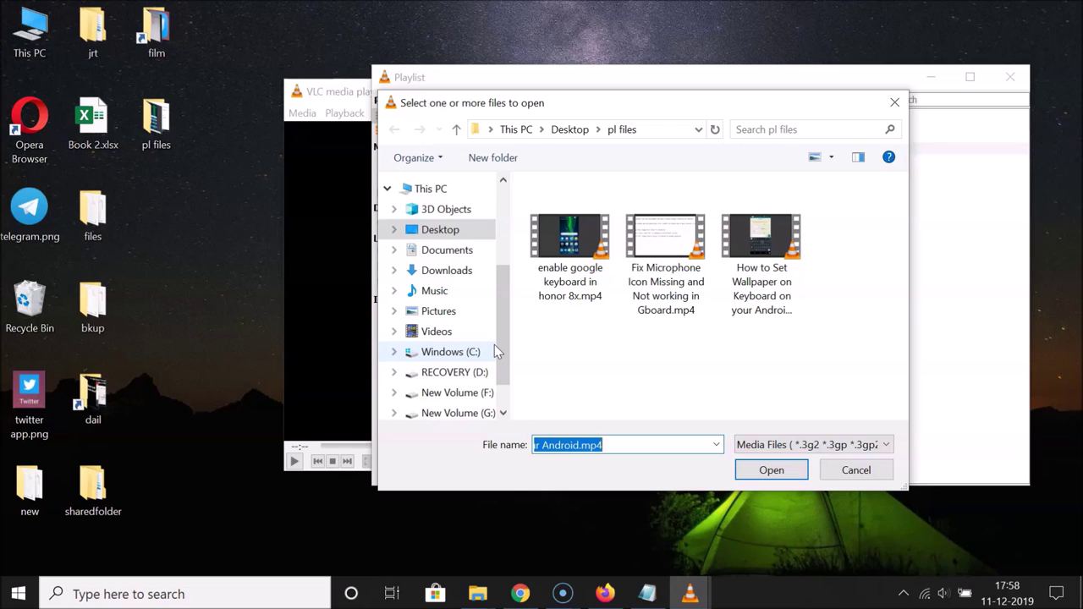
pyautogui.click(851, 465)
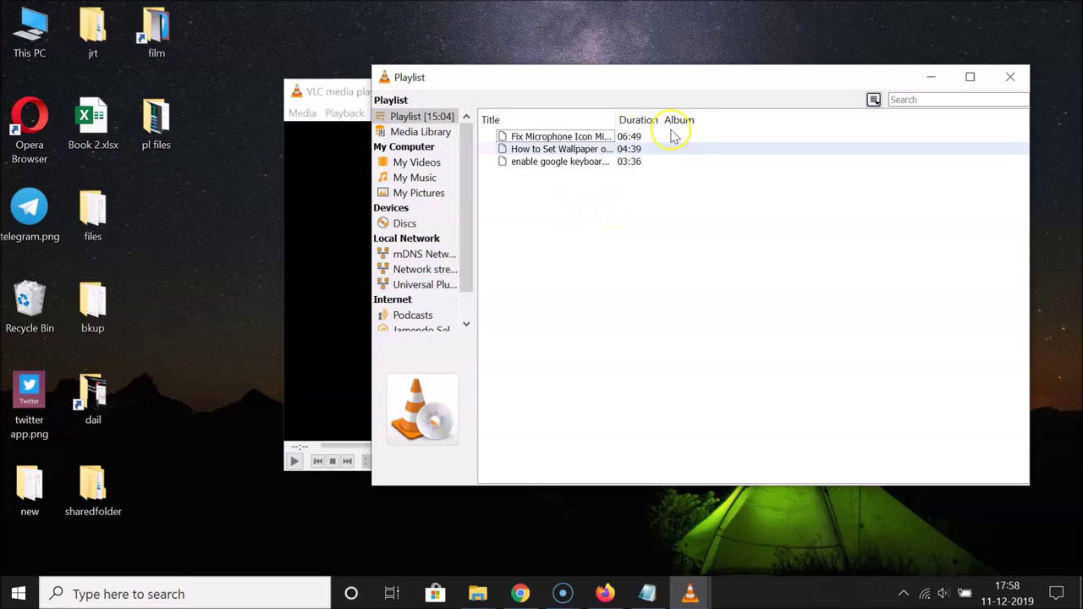
pyautogui.click(639, 249)
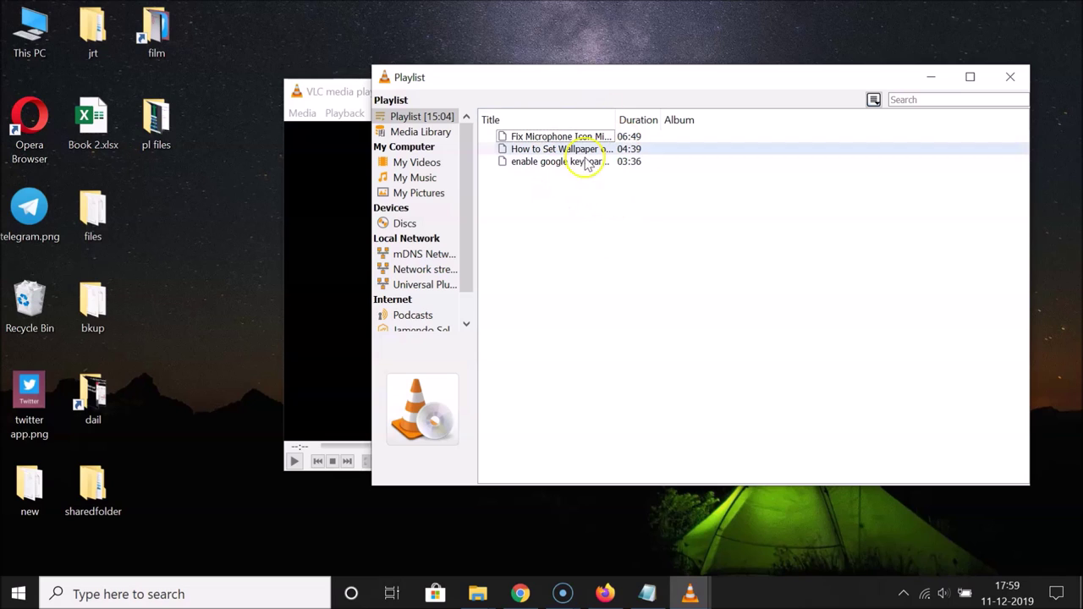
pyautogui.moveTo(571, 206); pyautogui.dragTo(580, 126)
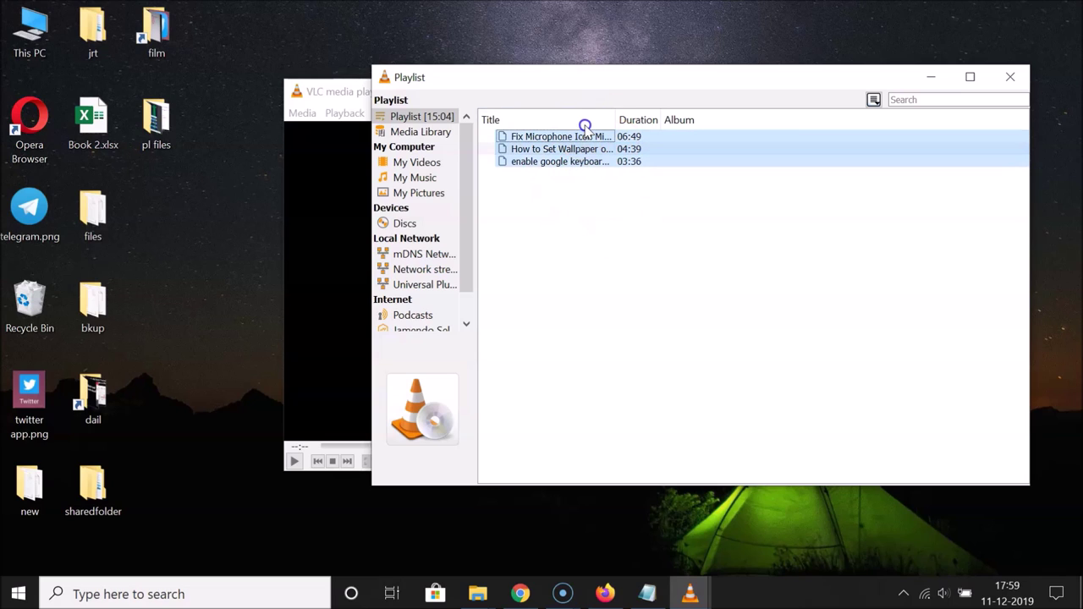
# Step: Choose Save Playlist to File from the selected videos' context menu
pyautogui.rightClick(690, 150)
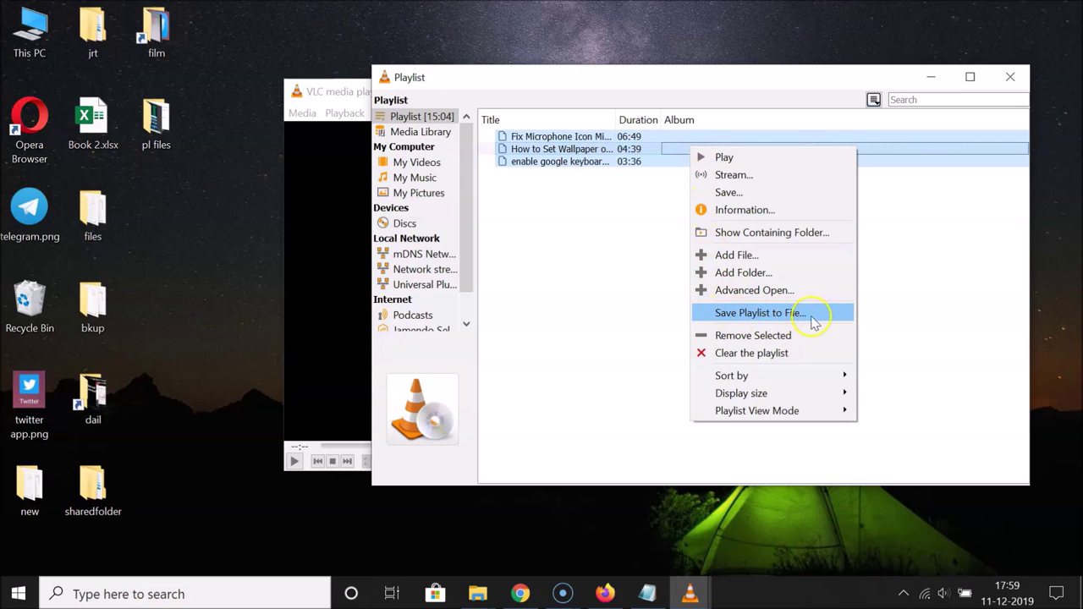
pyautogui.click(756, 315)
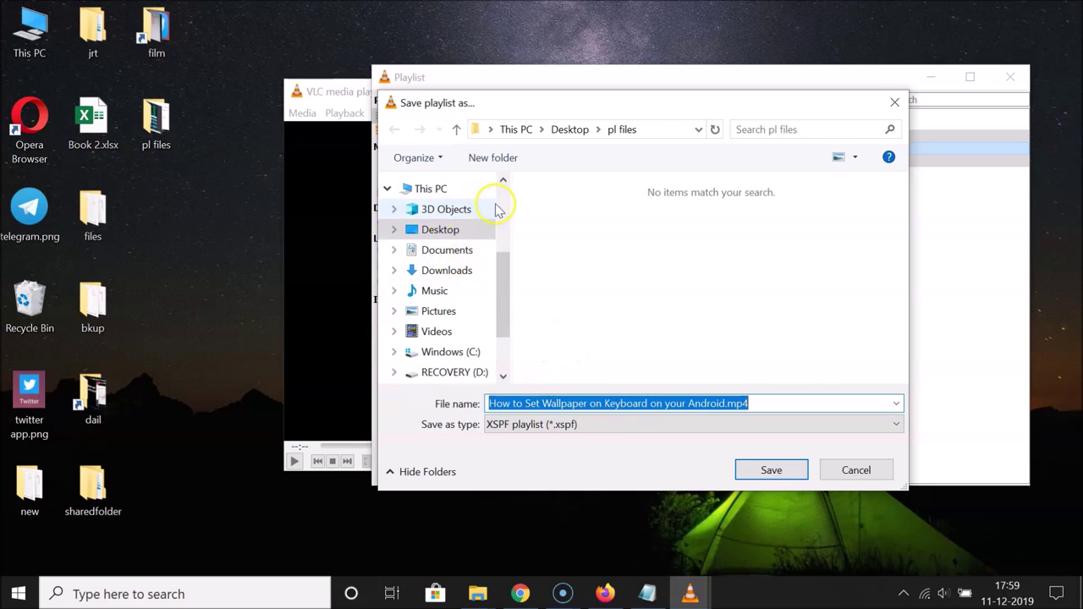
# Step: Save the playlist to the Desktop as 'playlist 1' in XSPF playlist format
pyautogui.click(444, 229)
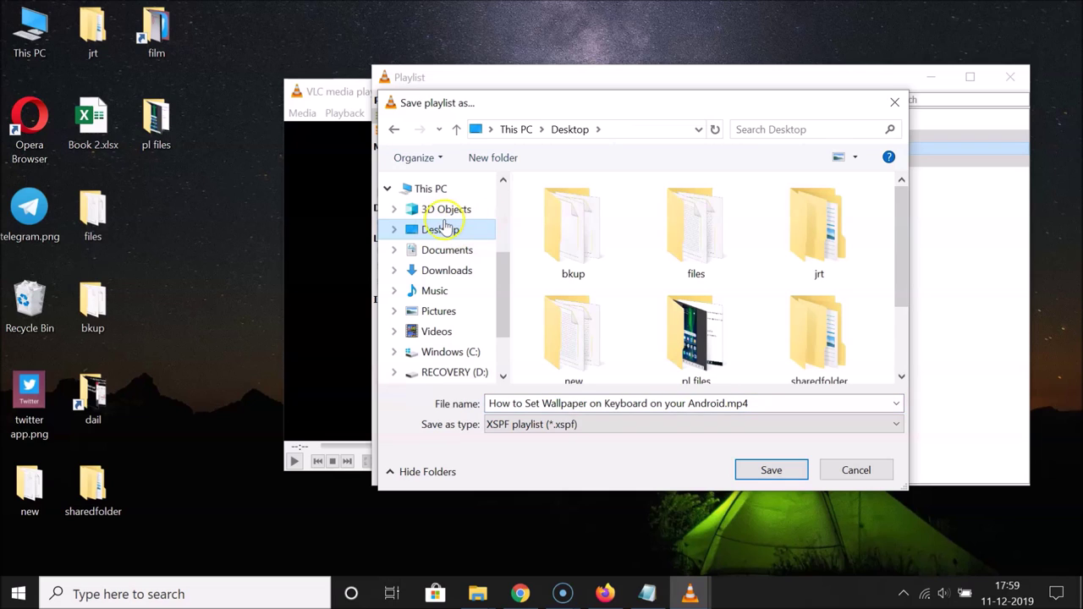
pyautogui.click(559, 404)
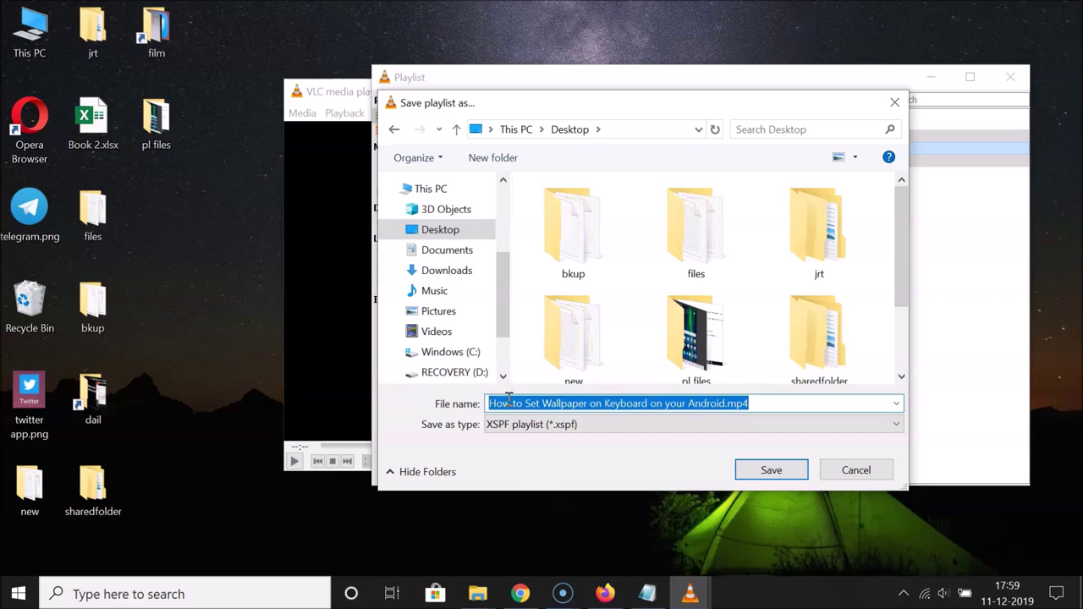
pyautogui.press('BackSpace')
pyautogui.write('playlist 1')
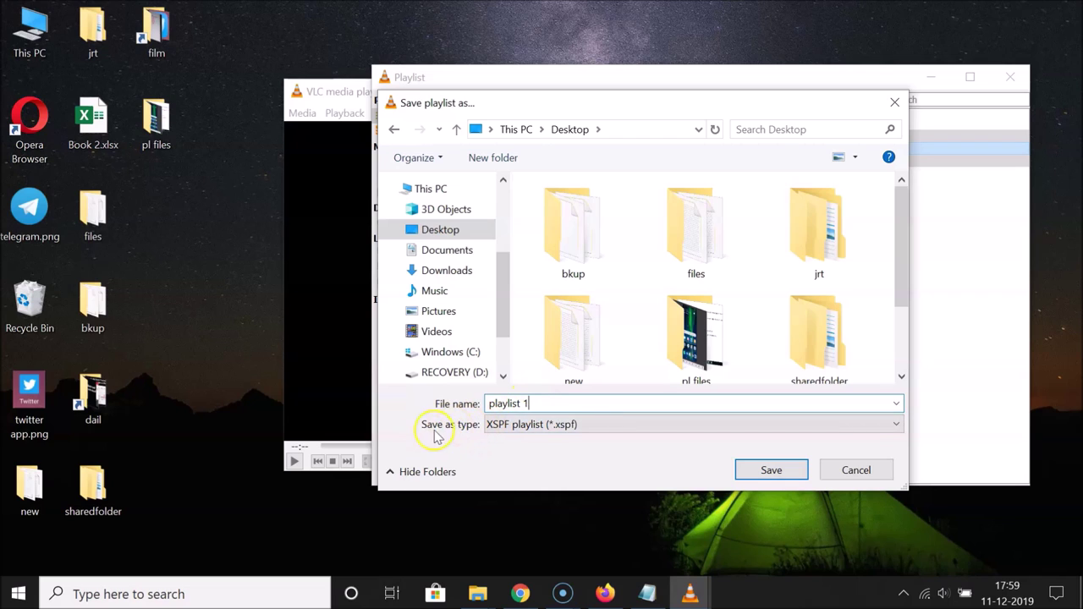
pyautogui.click(653, 431)
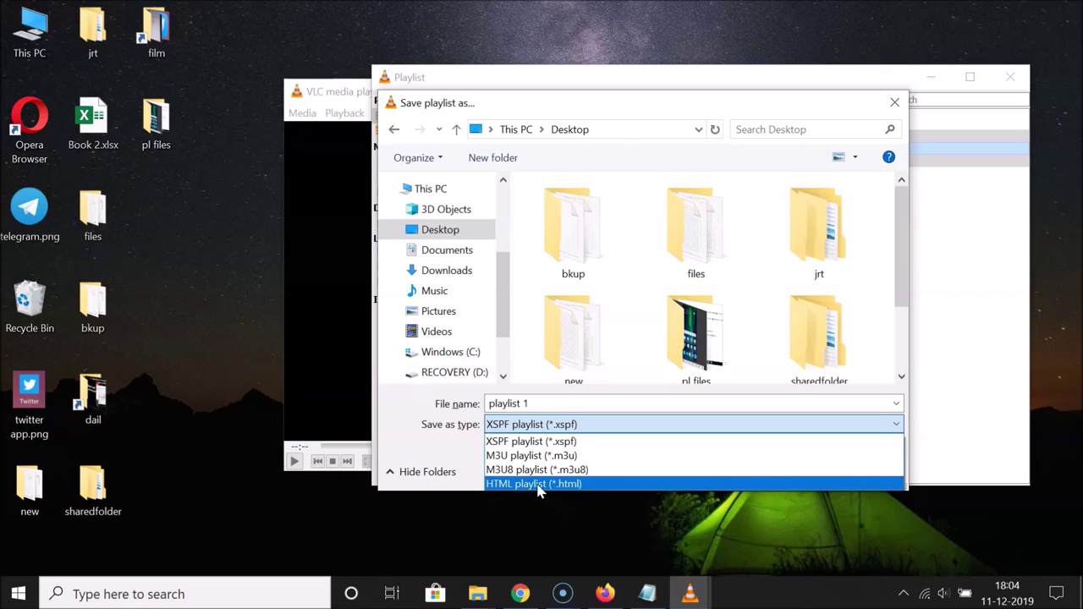
pyautogui.click(529, 443)
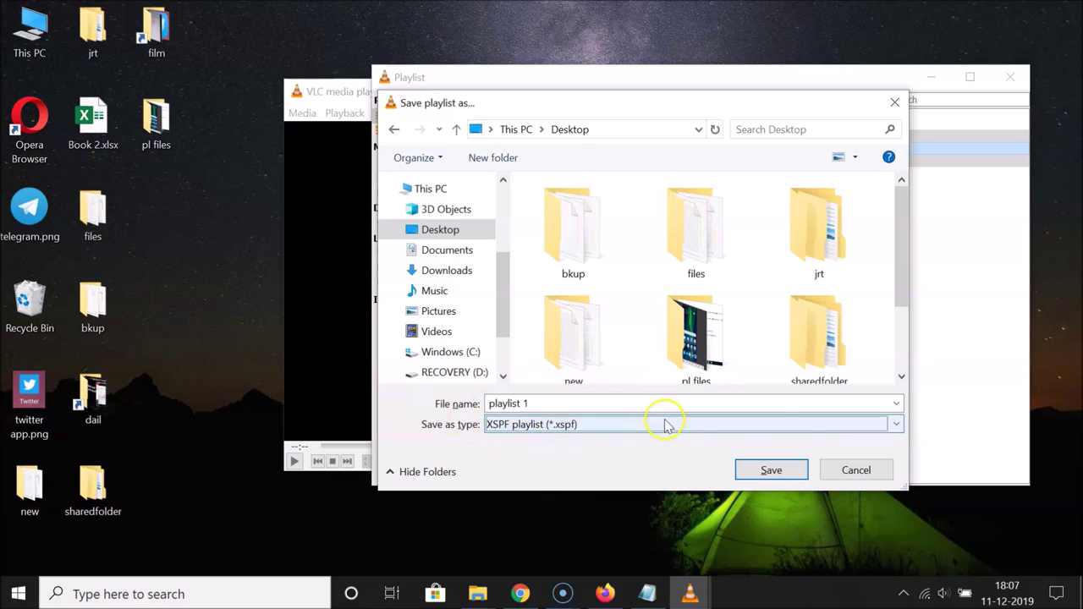
pyautogui.click(772, 473)
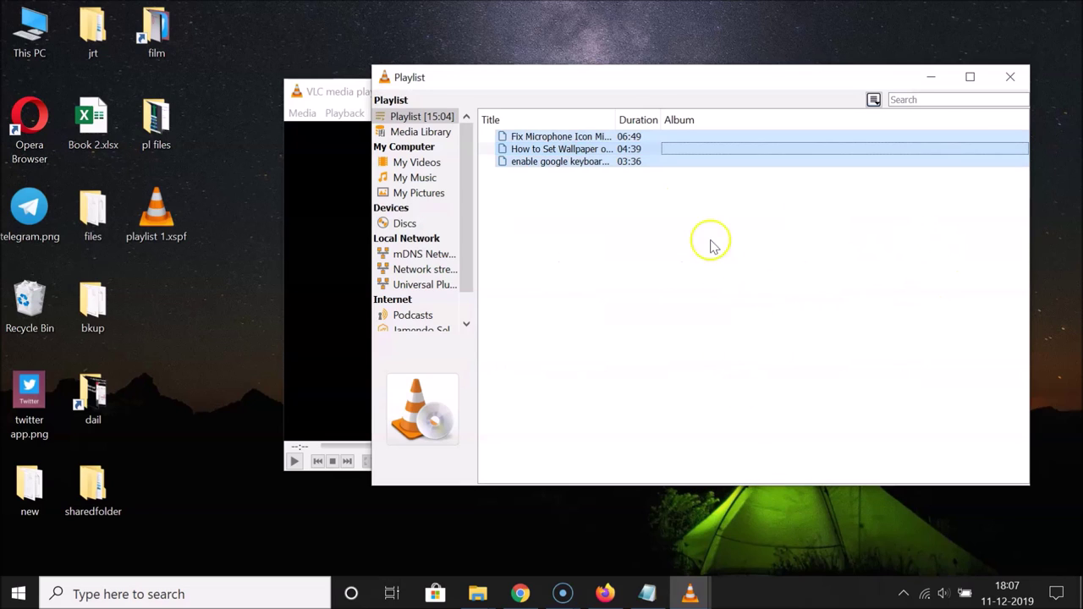
# Step: Close the Playlist window and select the playlist 1.xspf icon on the desktop
pyautogui.click(1012, 78)
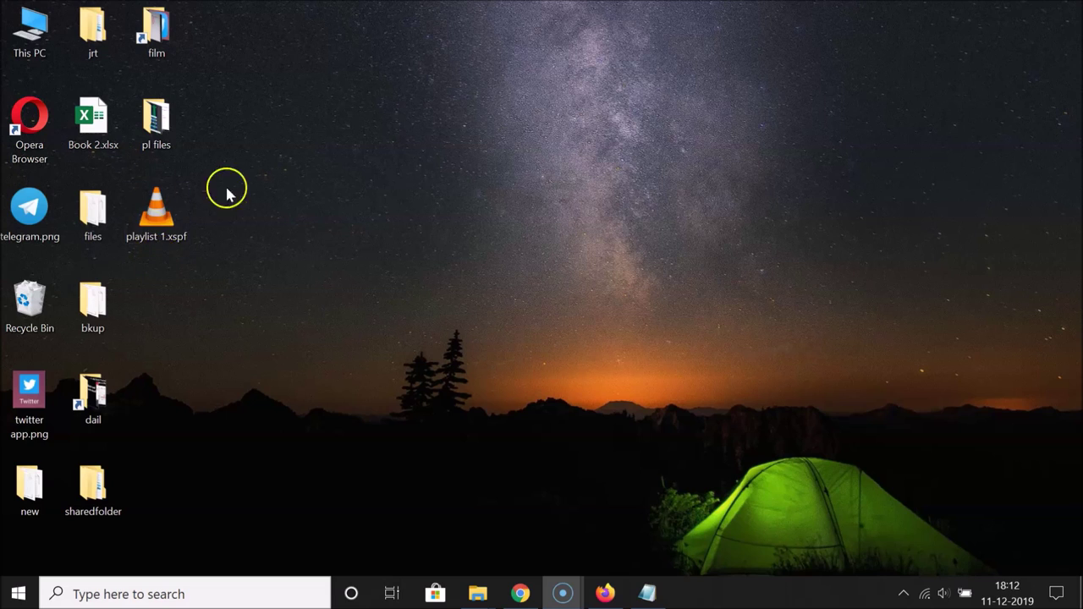
pyautogui.click(160, 217)
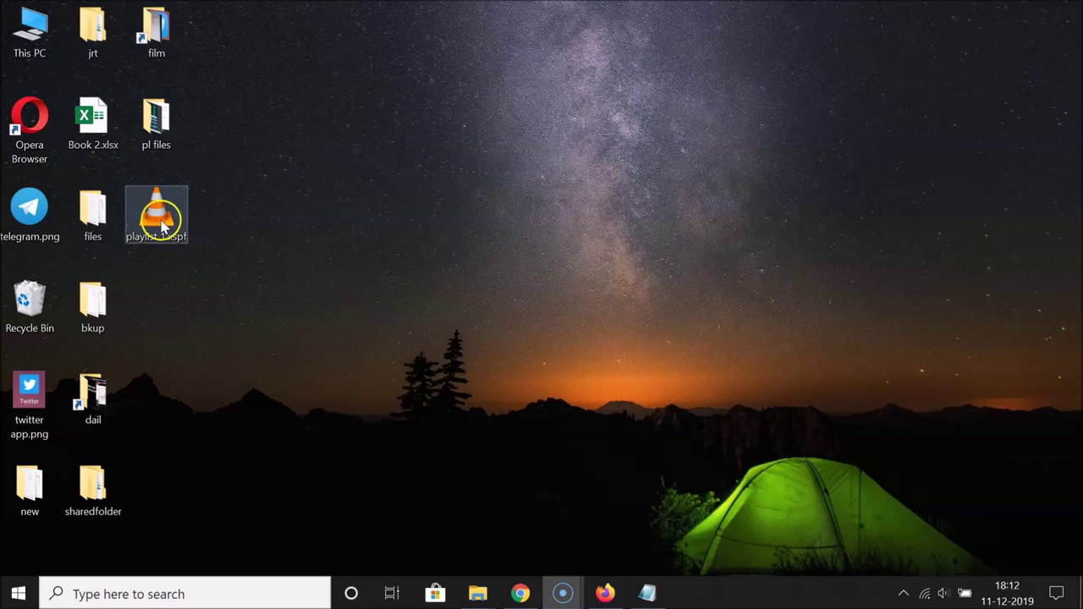
# Step: Open playlist 1.xspf and skip to near the end of the first two videos
pyautogui.doubleClick(165, 215)
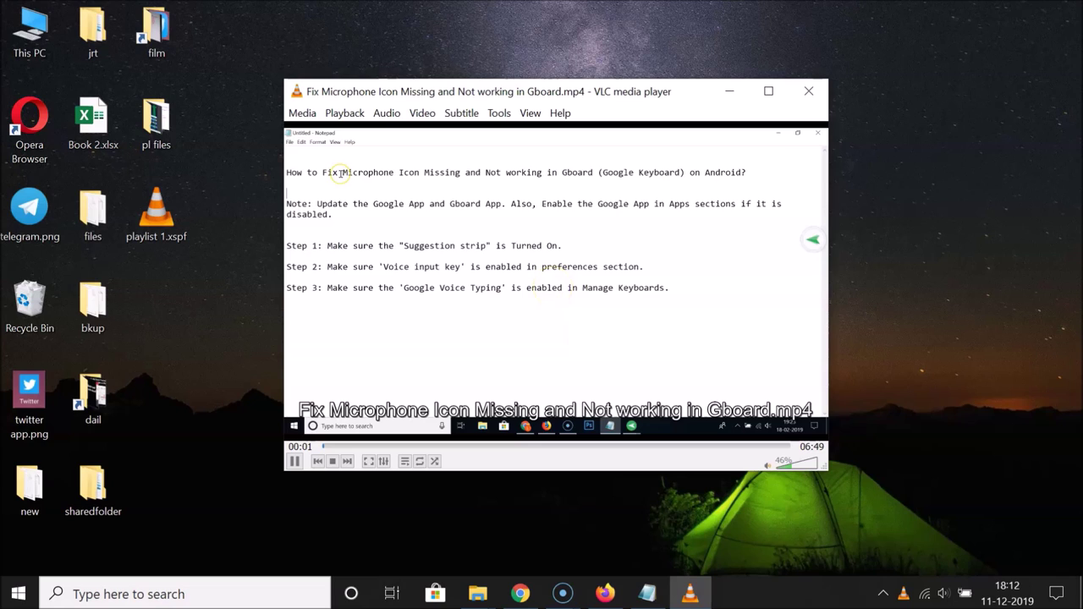
pyautogui.click(783, 447)
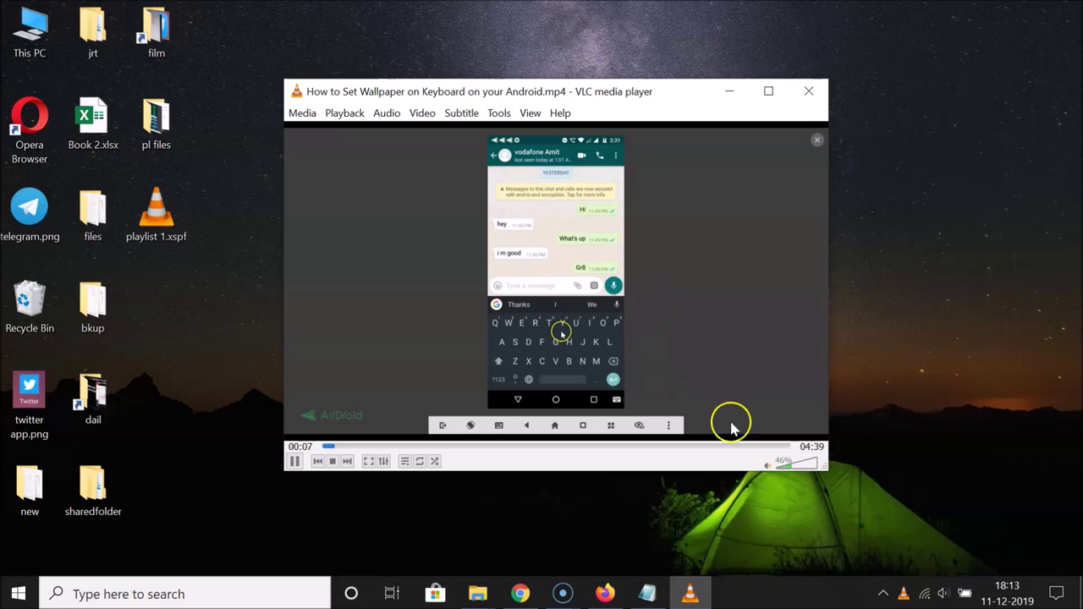
pyautogui.click(783, 447)
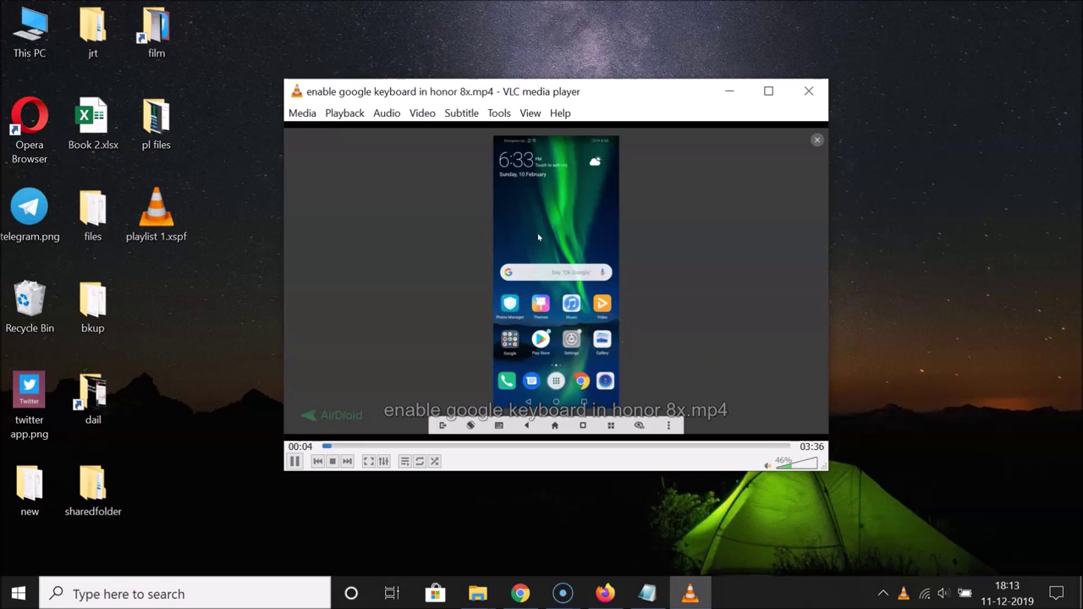
# Step: Close VLC and bring the Notepad tutorial window back to the front
pyautogui.click(810, 93)
pyautogui.click(648, 592)
pyautogui.click(223, 305)
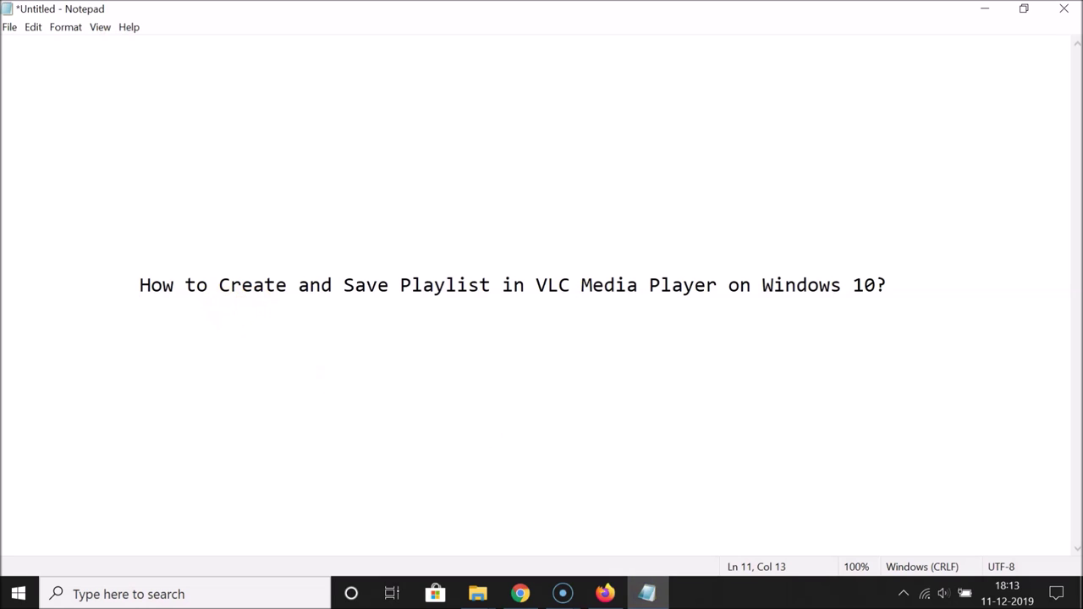